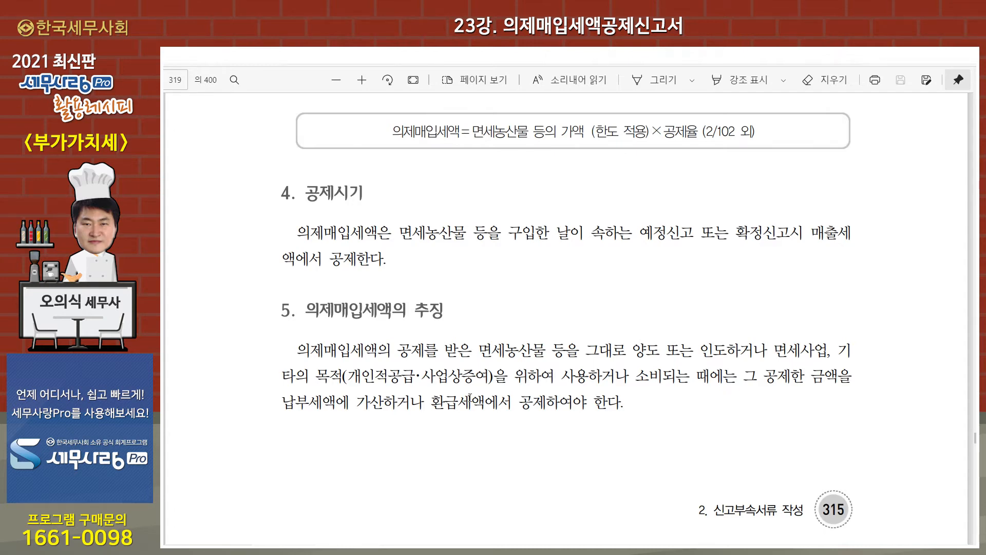
- Skim the PDF guide's deduction form page, switch to 세무사랑Pro and query the 의제매입세액공제신고서 for April to June 2021
scroll(471, 390, "down", 10)
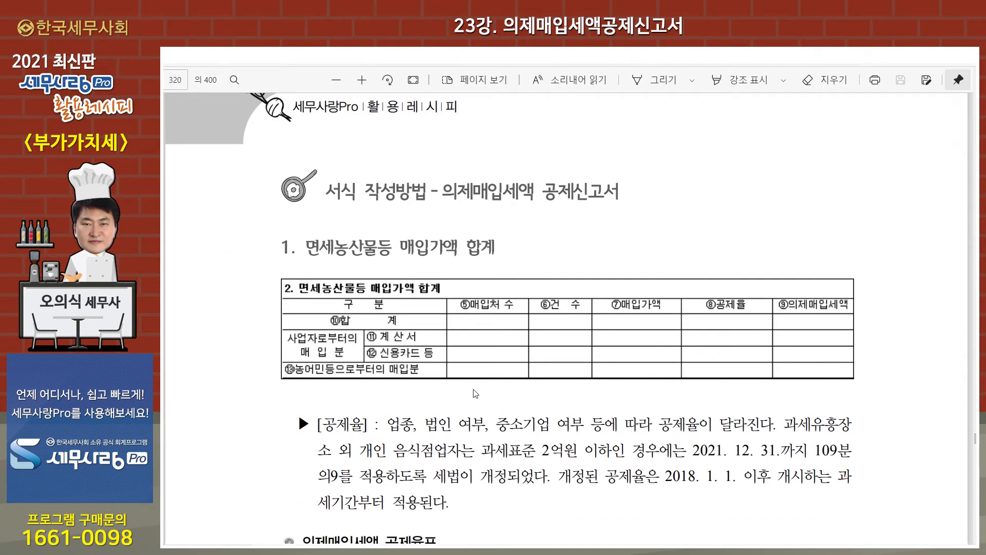
scroll(476, 394, "down", 1)
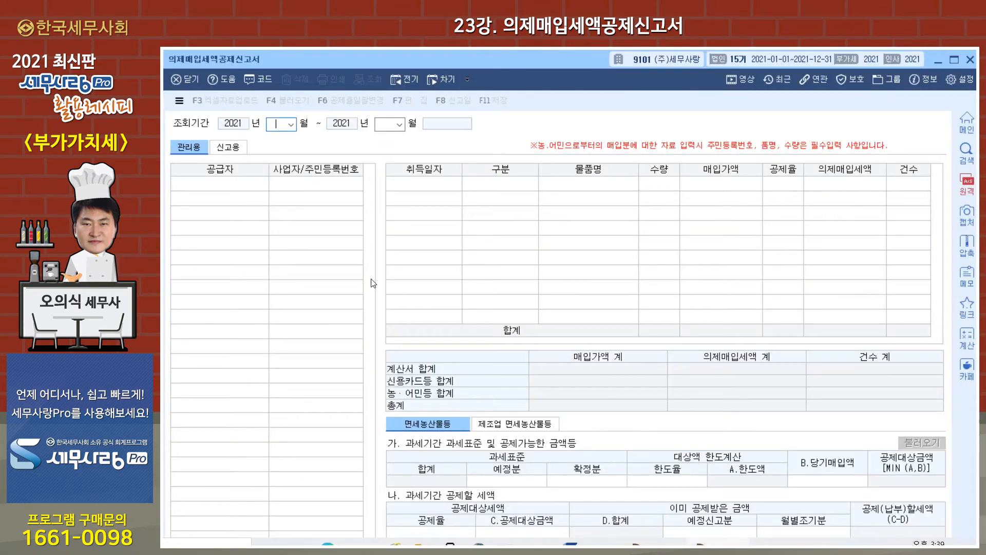
left_click(291, 128)
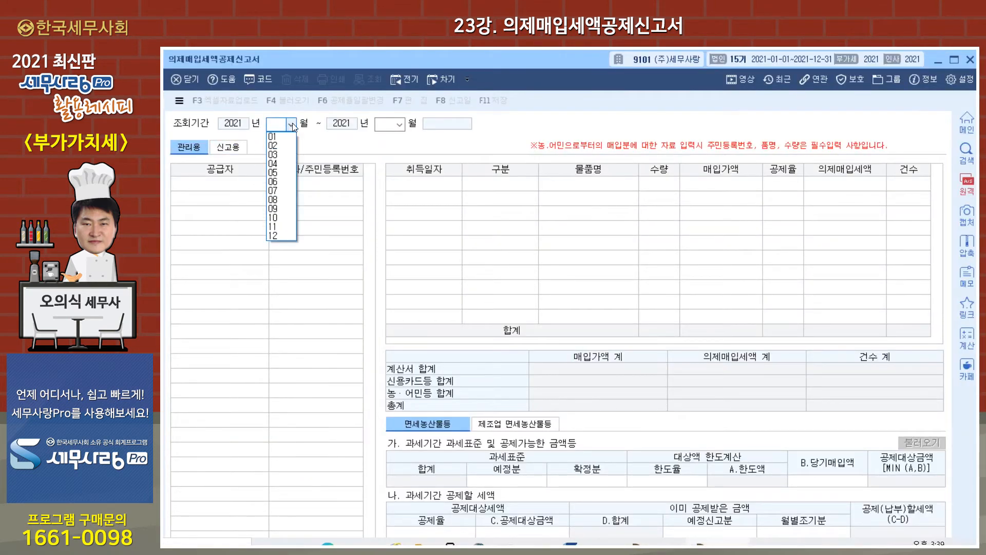
left_click(290, 165)
type("06")
key("Return")
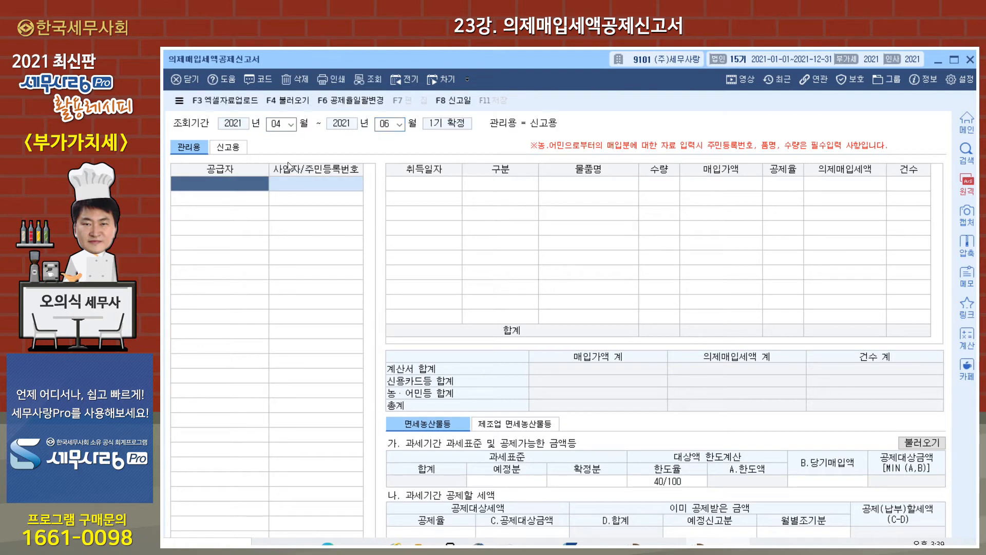
- Change the report's query period to January through March 2021
left_click(293, 127)
left_click(293, 127)
left_click(290, 136)
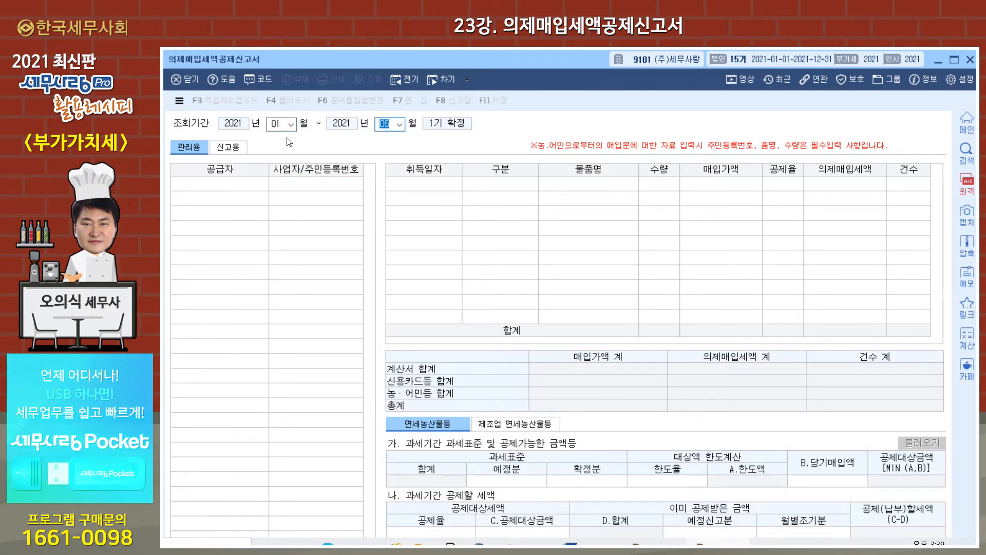
type("03")
key("Return")
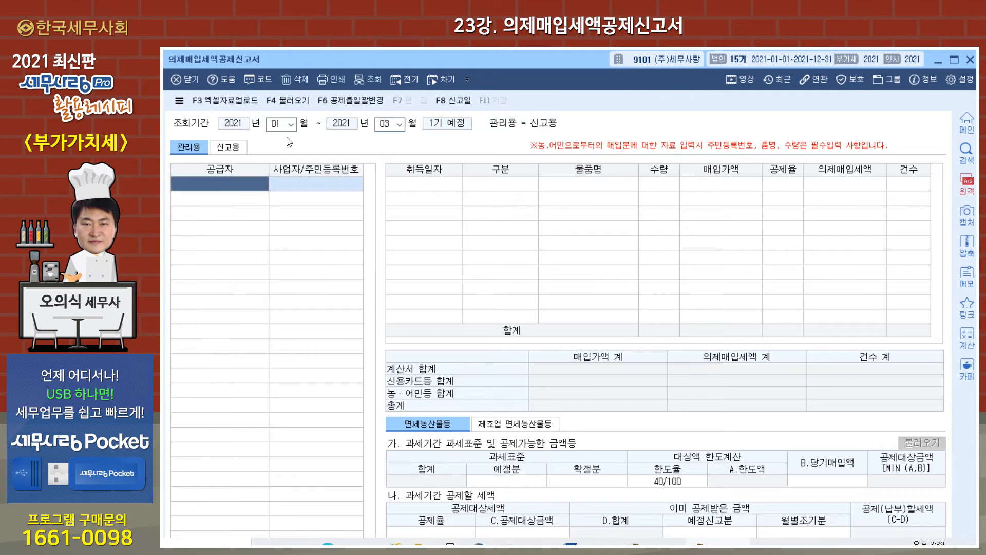
- Close the report and switch the working company to 9100 케이식당, agreeing to close the open menus
left_click(969, 60)
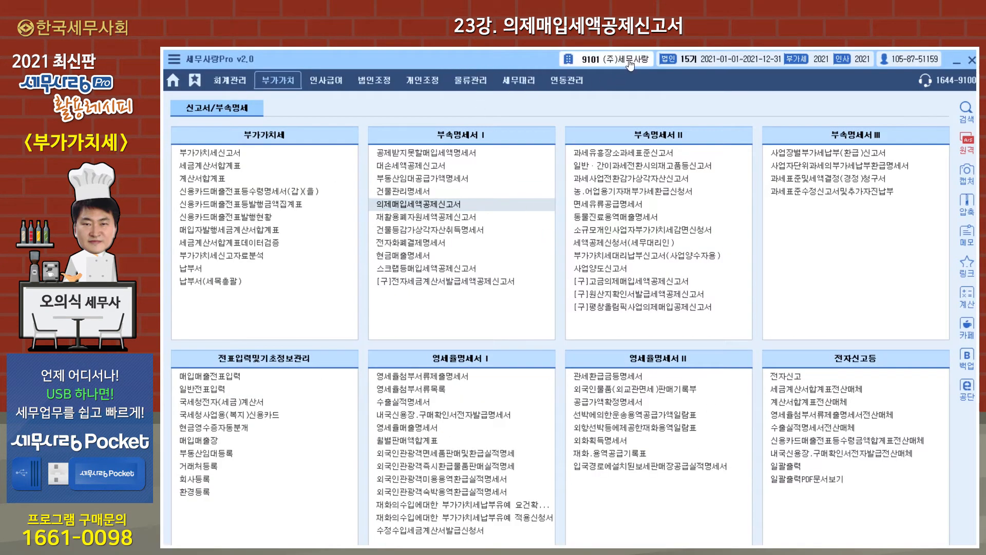
left_click(611, 59)
scroll(437, 371, "down", 10)
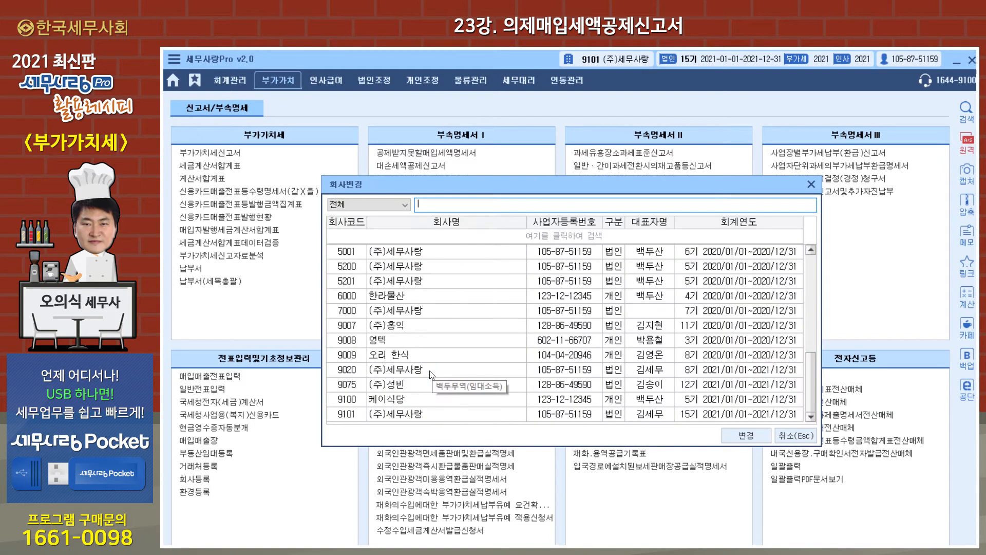
left_click(428, 400)
left_click(746, 436)
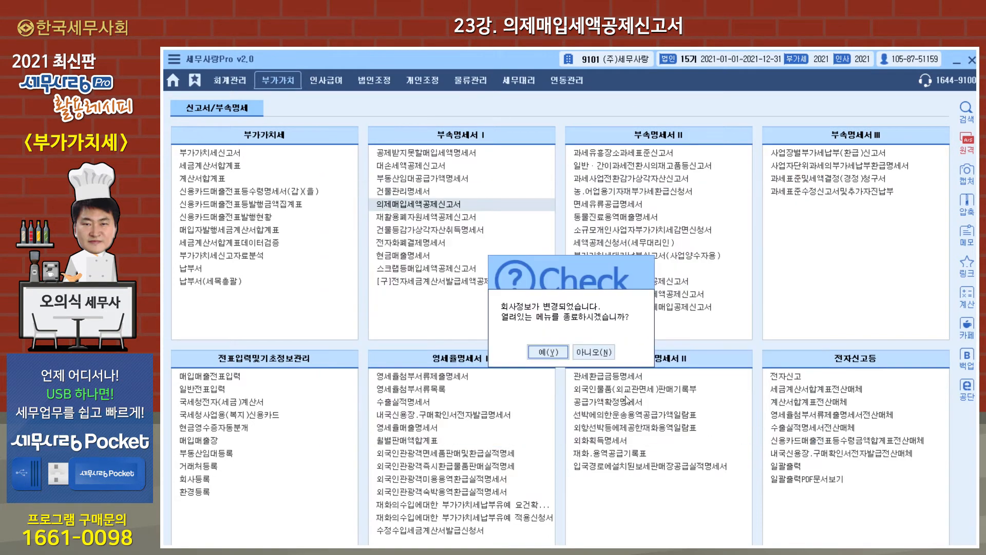
left_click(547, 351)
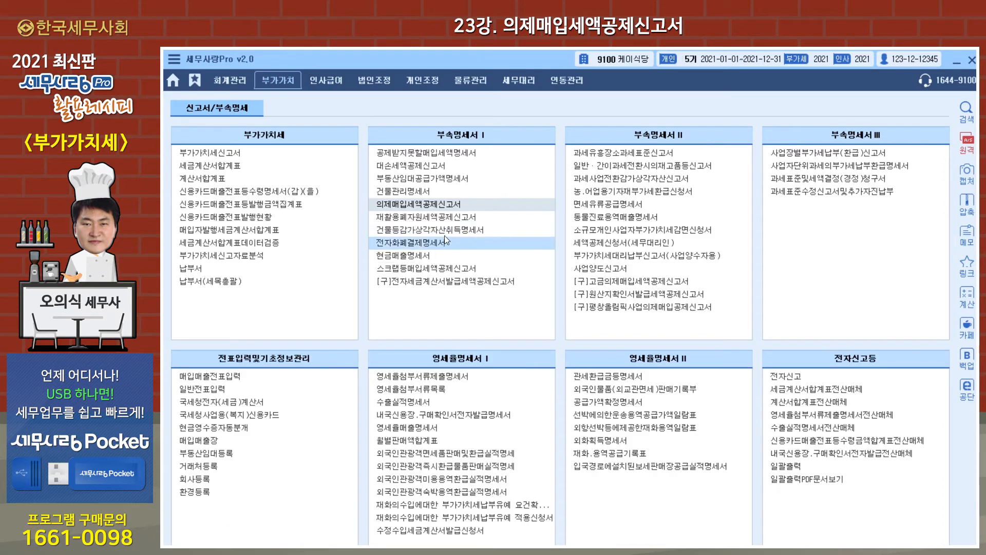
- Open the 의제매입세액공제신고서 for January to June 2021 and browse the purchase entries of the listed suppliers
left_click(420, 206)
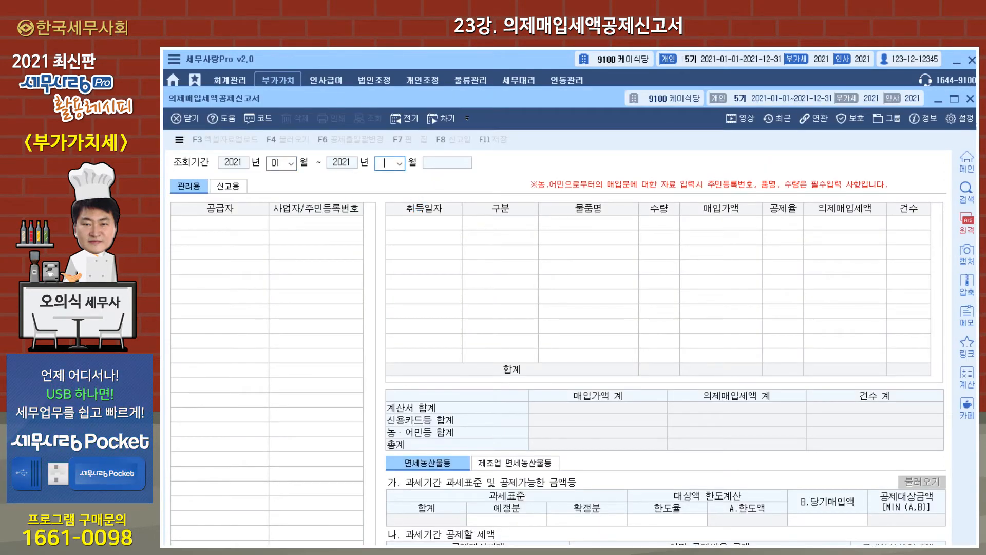
type("06")
key("Return")
key("Return")
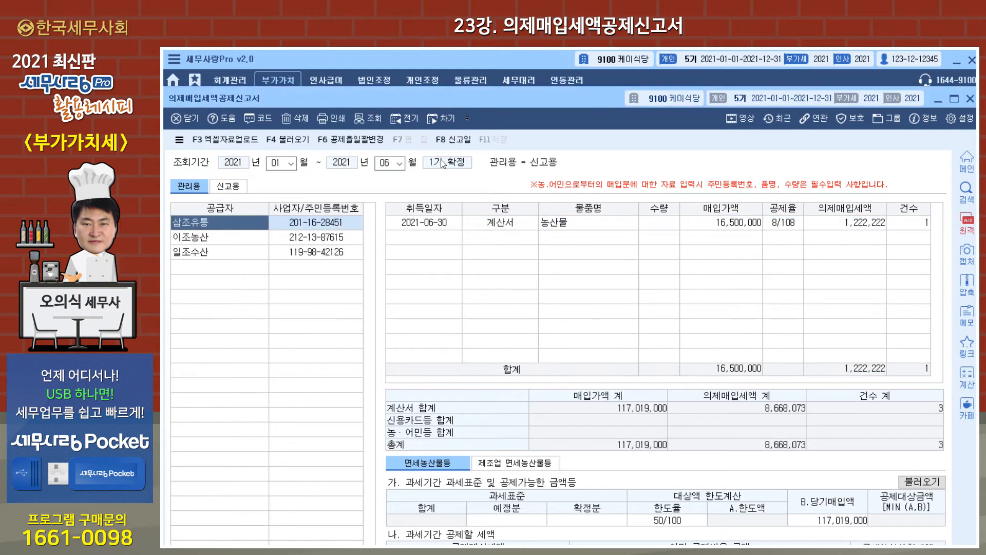
left_click(230, 252)
key("Up")
key("Up")
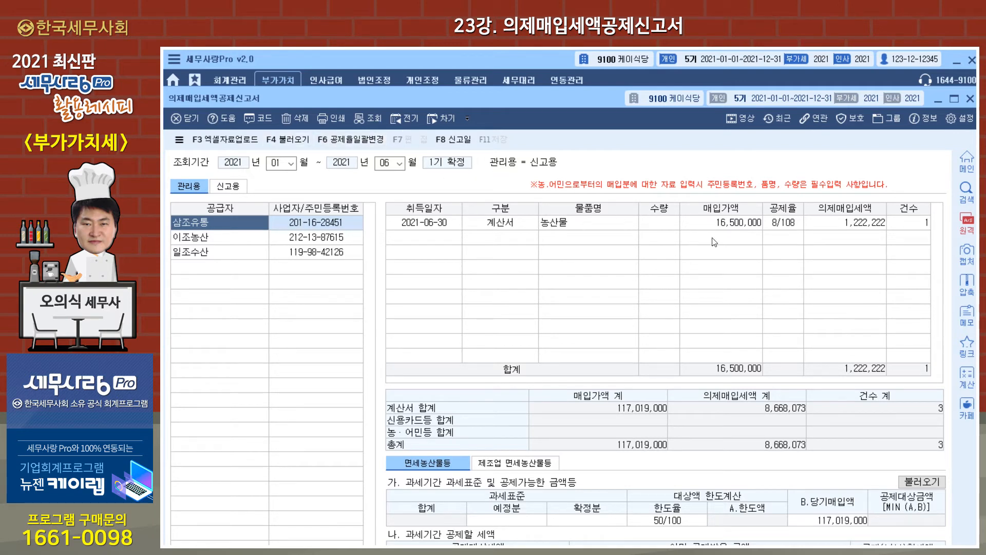
- Bulk-change the deduction rate of all purchases to 9/109, and change it back to 8/108
left_click(353, 139)
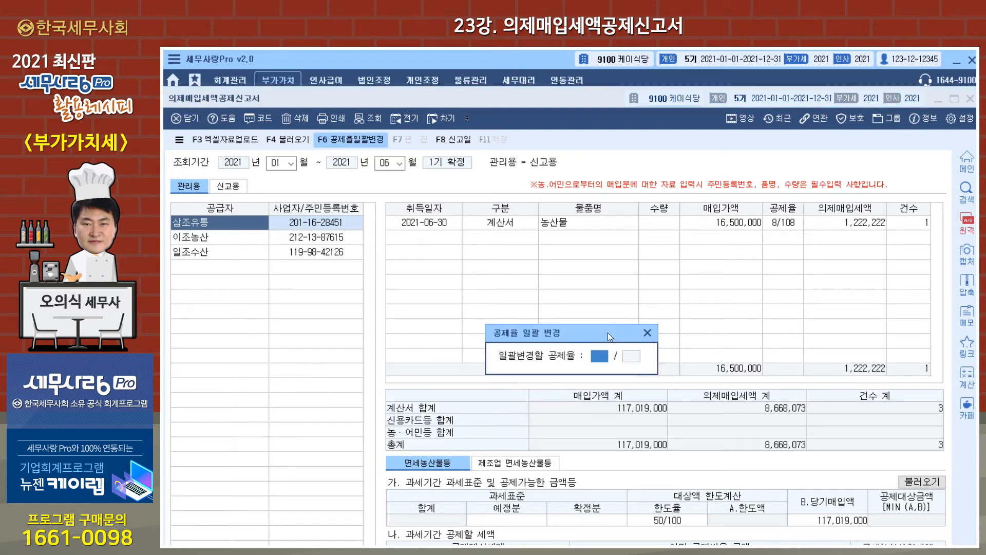
key("Return")
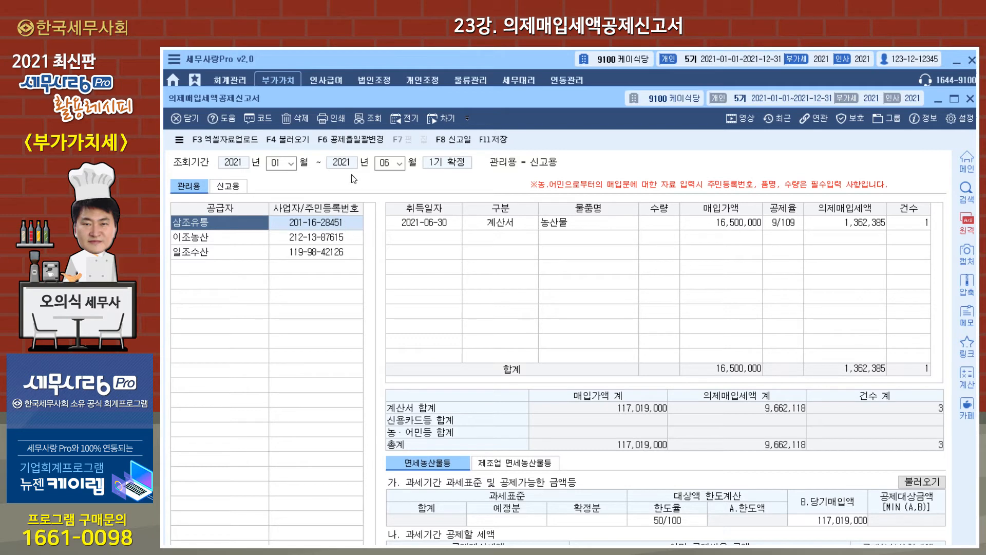
left_click(338, 146)
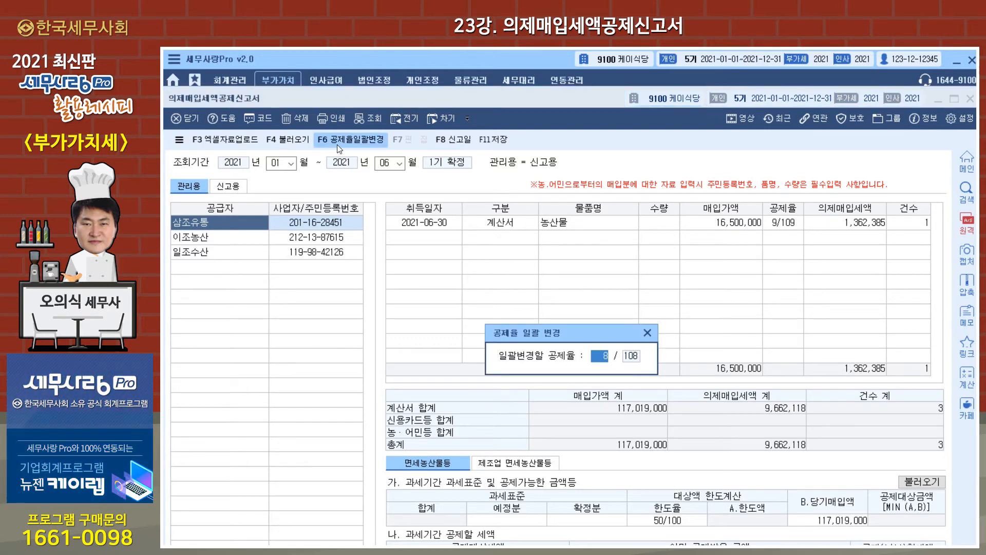
key("Return")
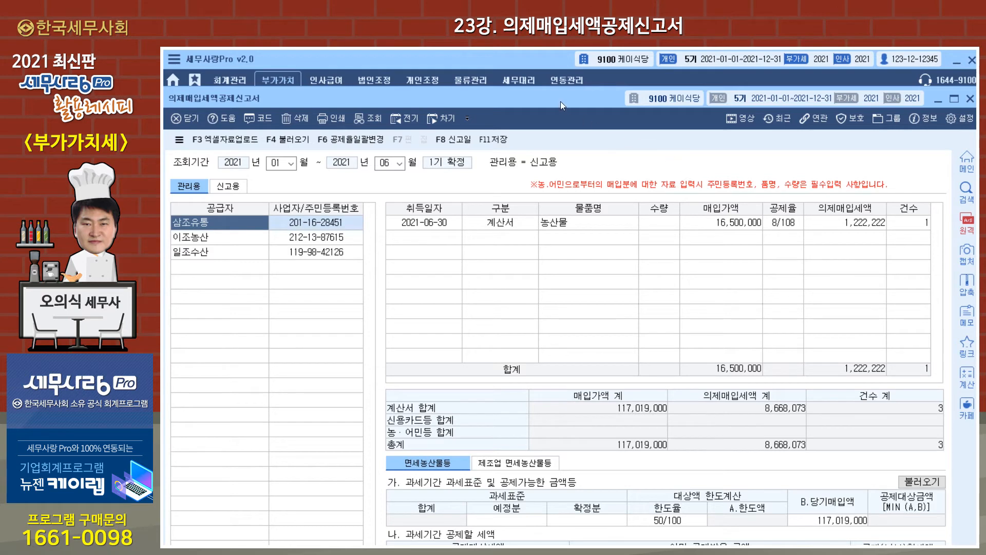
- Load the tax base for the 면세농산물등 section using sales account 0420 음식수입 for January to June 2021
left_click_drag(560, 100, 559, 64)
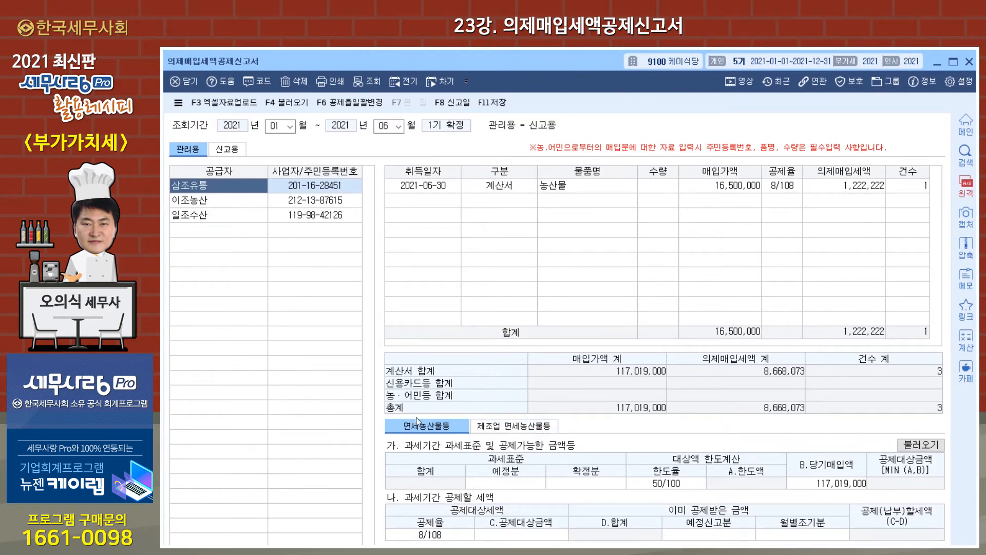
left_click(936, 444)
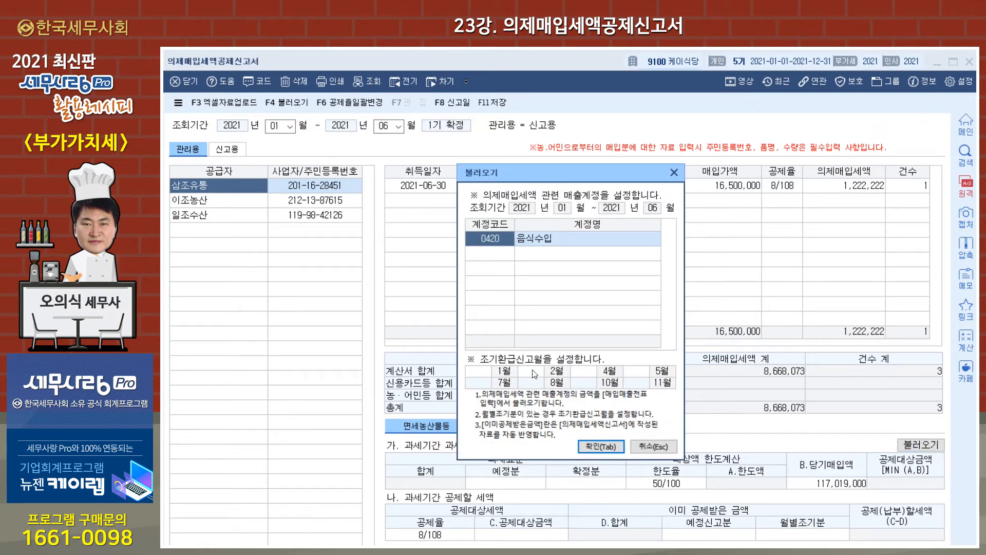
left_click(590, 444)
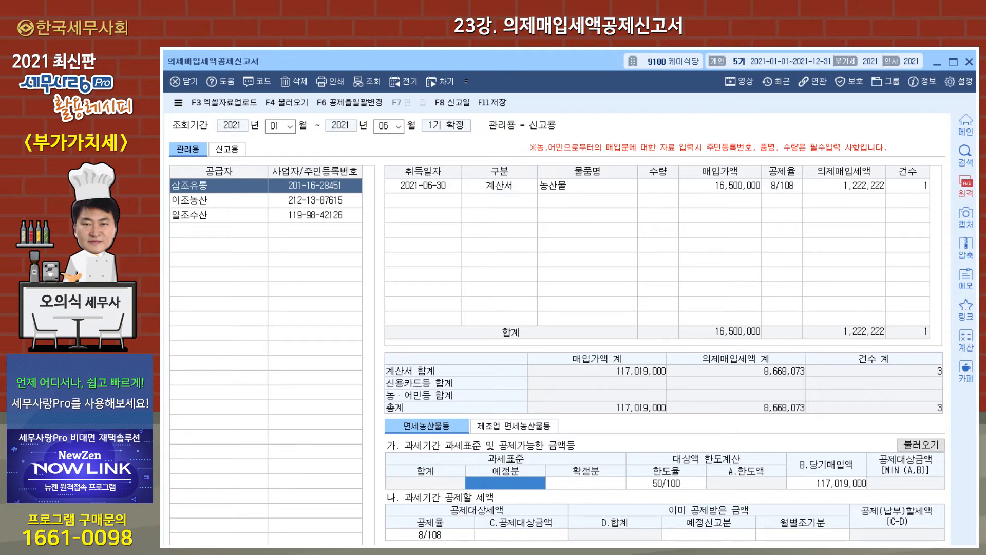
- Review the deduction rates, limit rates and second-period manufacturing rules in the PDF guide, and return to the report
left_click(550, 551)
scroll(672, 321, "down", 15)
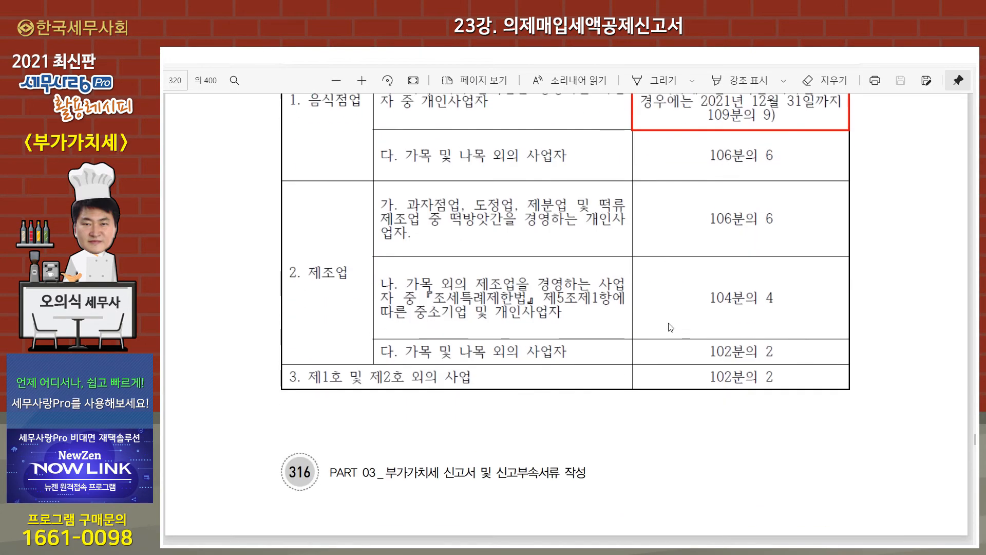
scroll(669, 328, "up", 3)
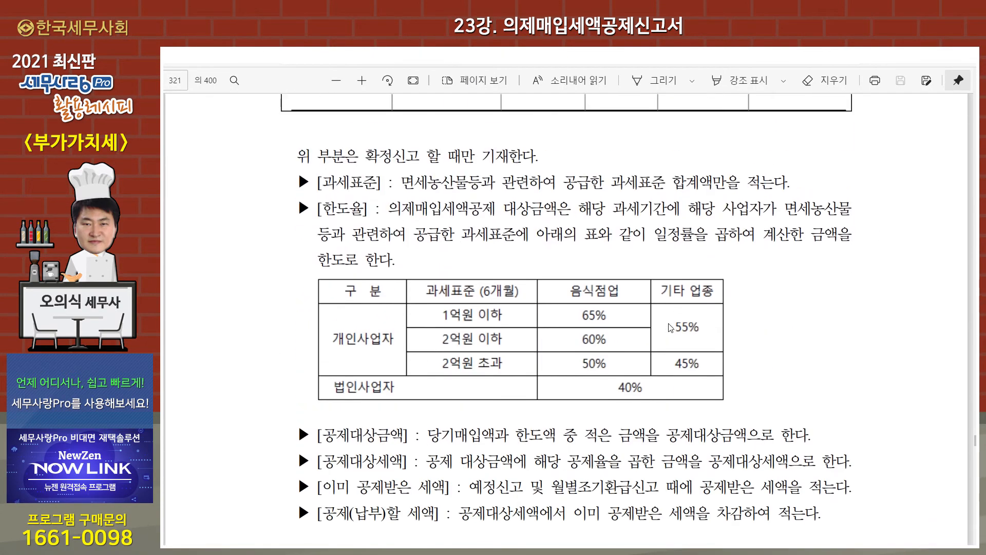
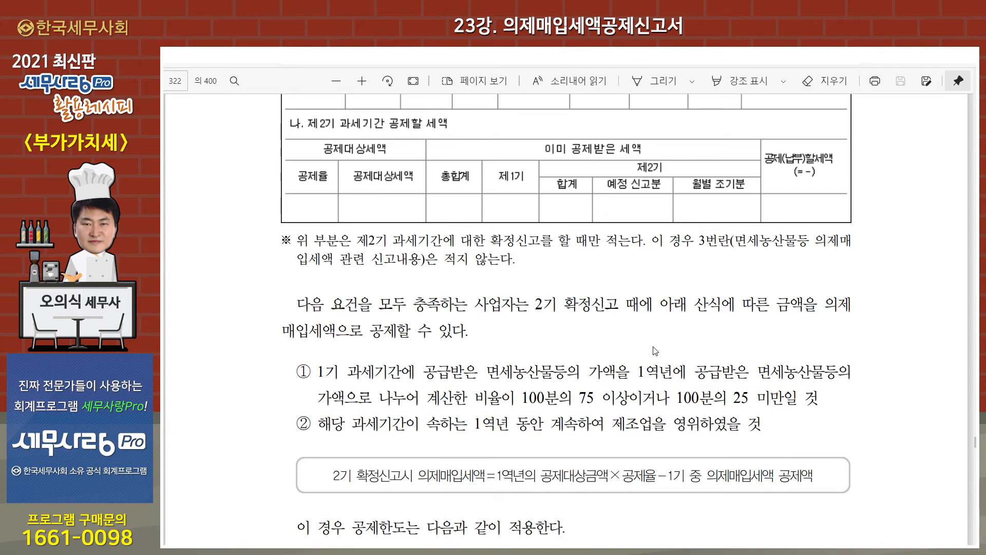
scroll(655, 351, "down", 3)
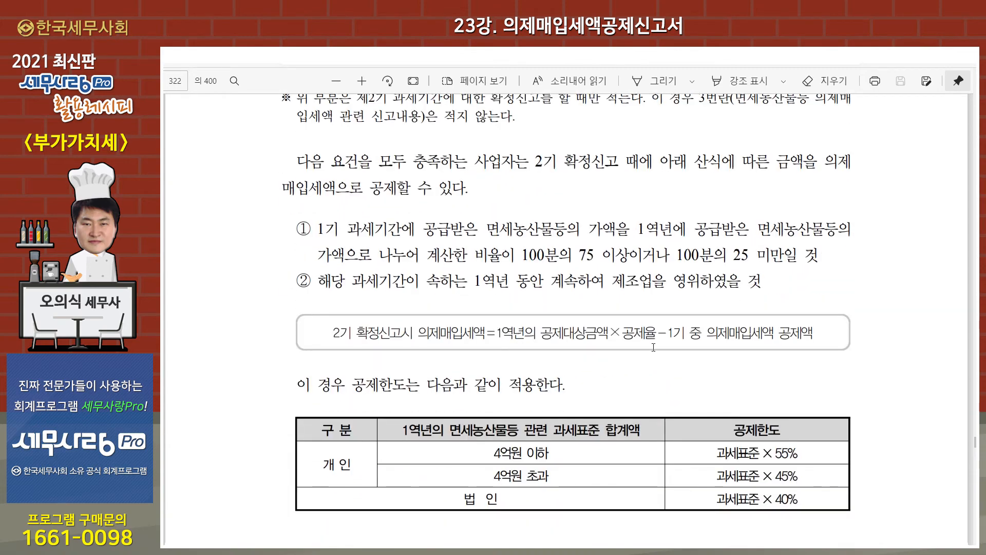
scroll(659, 445, "down", 3)
scroll(558, 474, "down", 5)
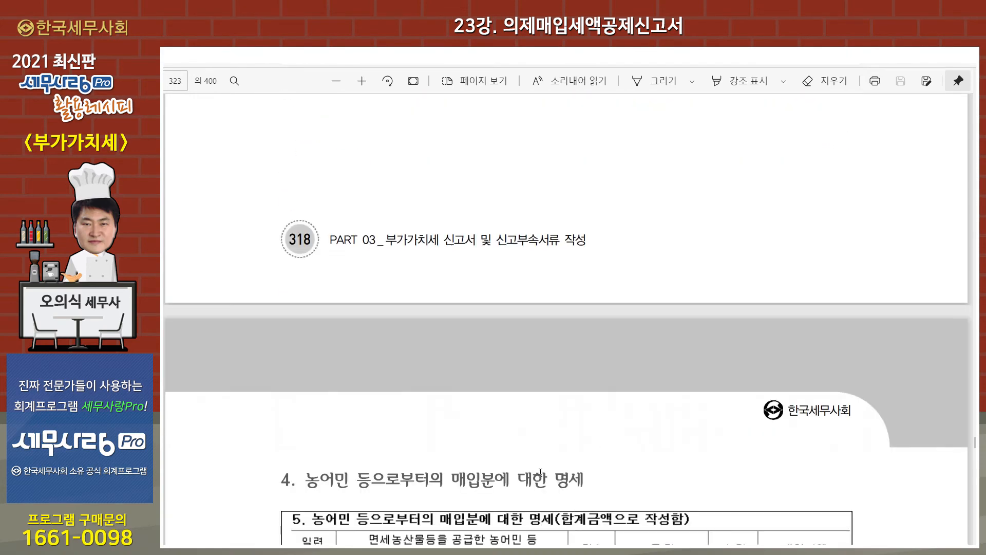
key("alt+Tab")
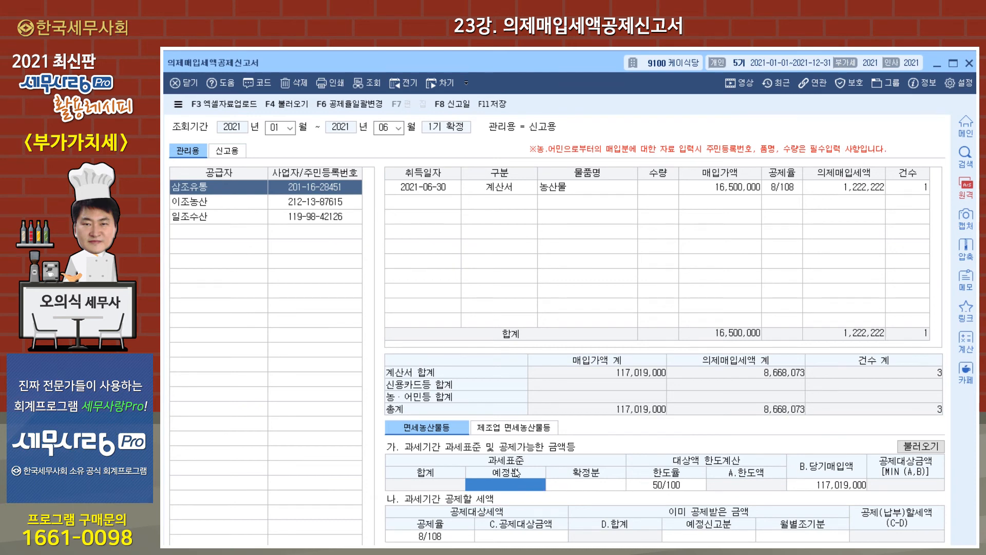
- Enter a 예정분 tax base of 150,000,000 and a 확정분 of 200,000,000, with limit rate 50/100 [음식 2억초과]
type("150,000,000")
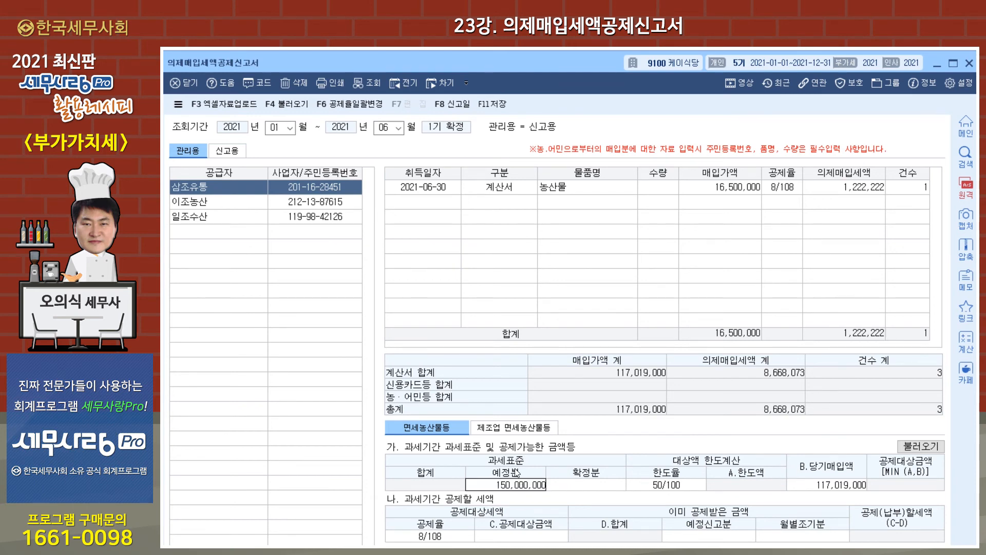
key("Return")
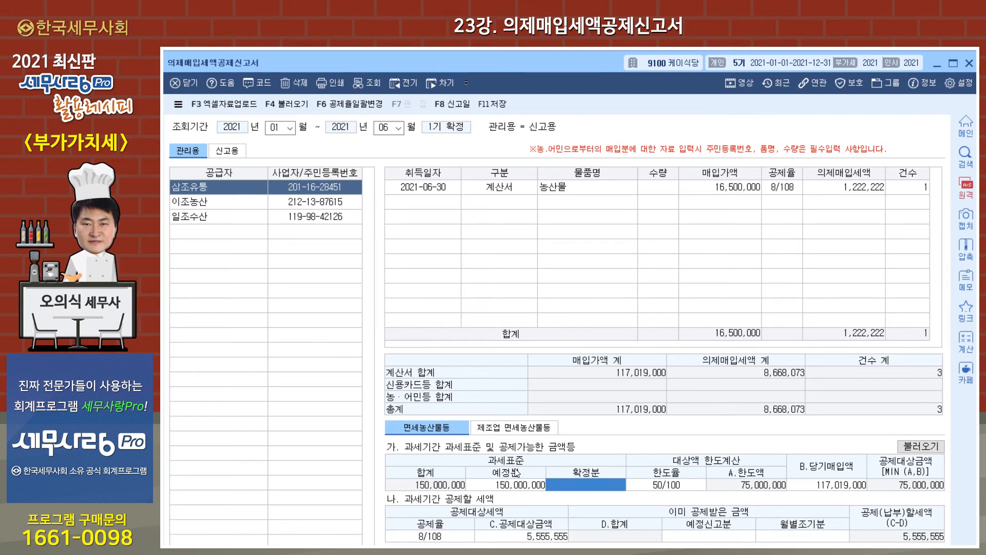
type("0")
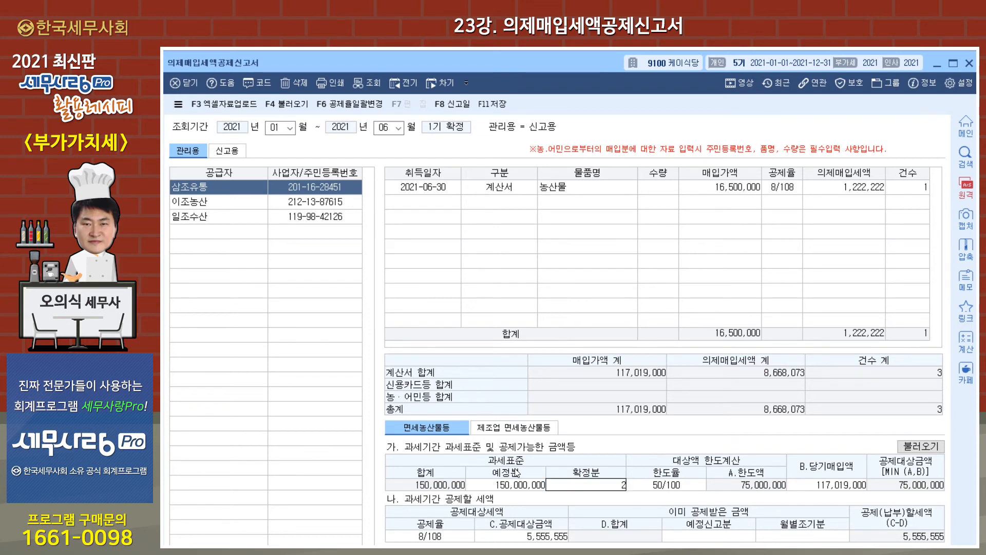
type("00000000")
key("Return")
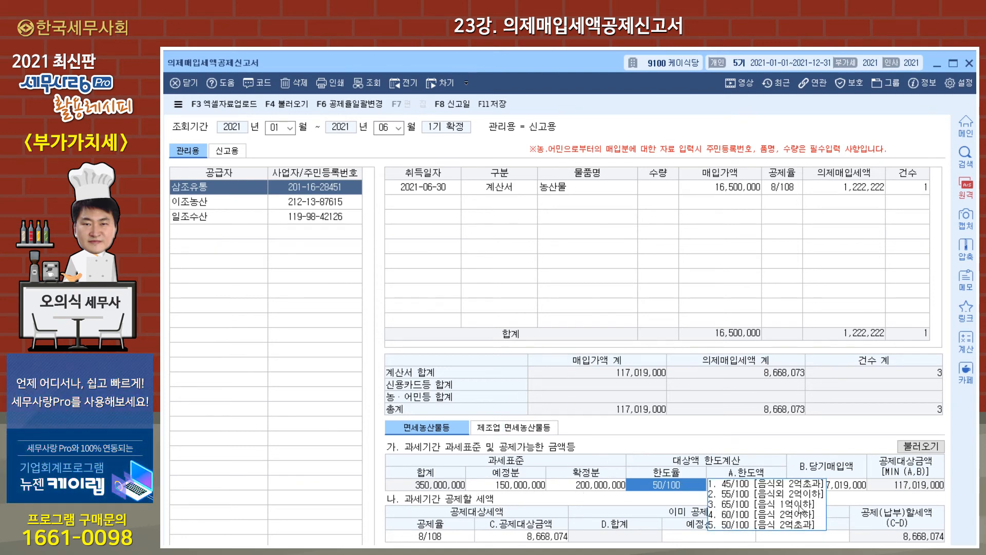
left_click(752, 525)
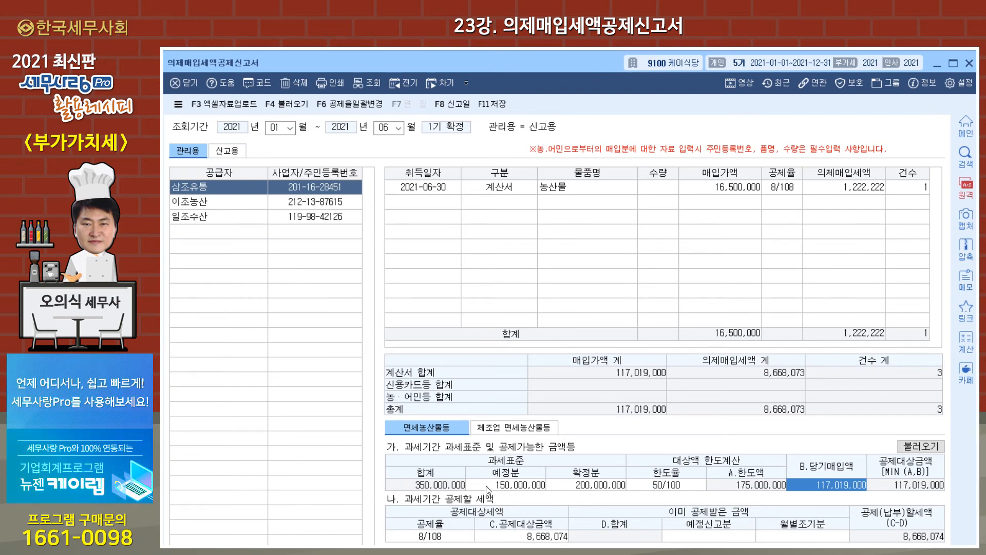
- Set both the 예정분 and the 확정분 tax base to 100,000,000
left_click(522, 484)
type("100,000,000")
key("Return")
type("100,000,000")
key("Return")
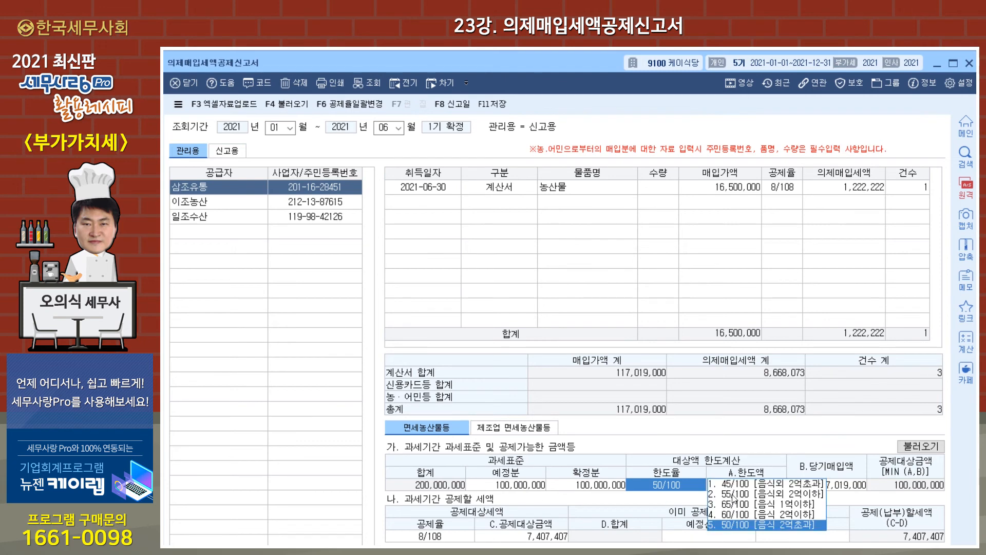
- Set the 확정분 tax base to 110,000,000 and choose limit rate 50/100 [음식 2억초과]
left_click(598, 485)
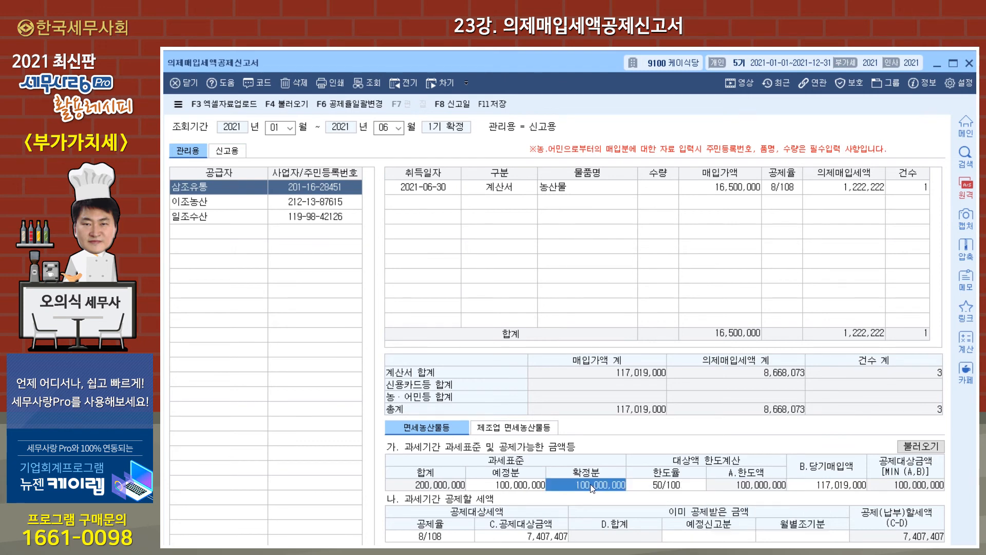
type("110,000,000")
key("Return")
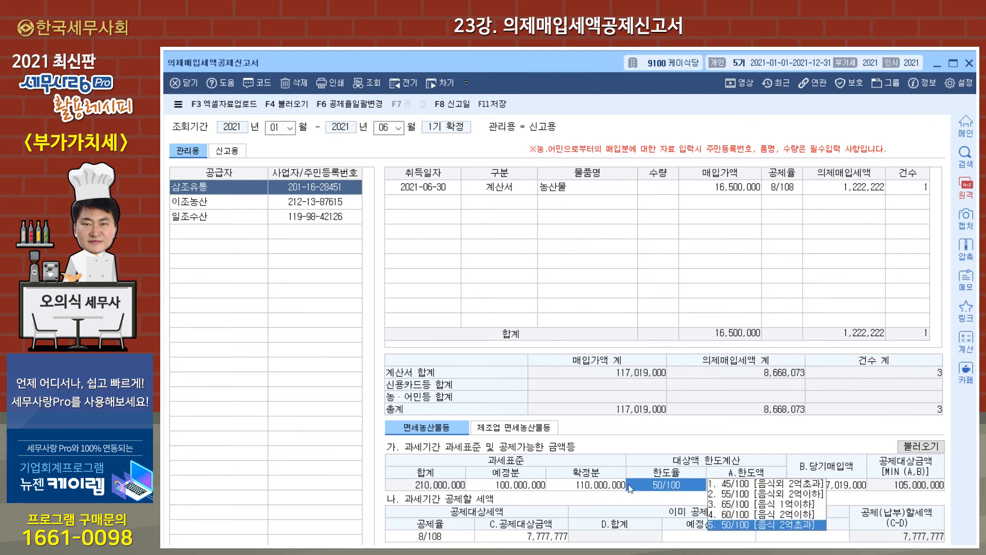
left_click(748, 532)
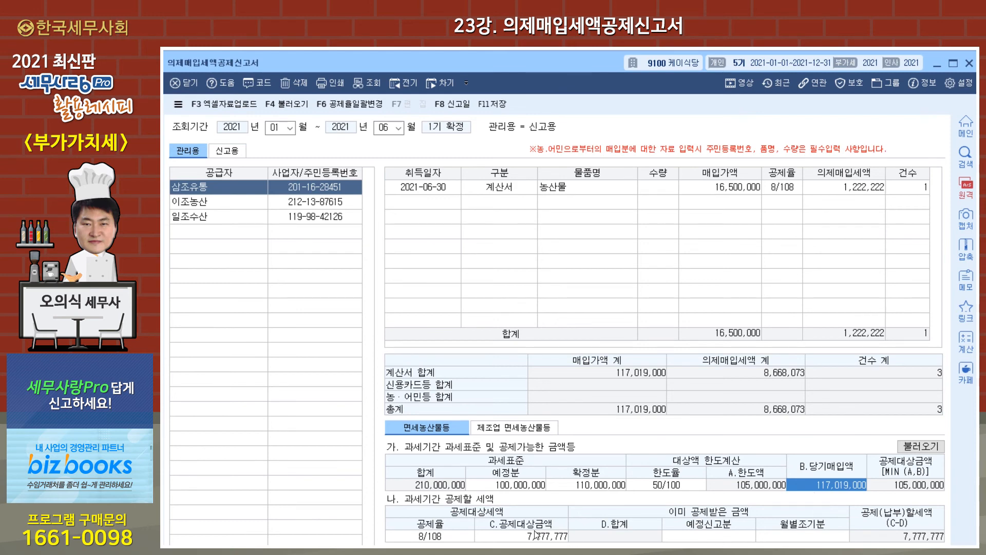
- Check the C.공제대상금액, the 예정분 and 확정분 tax bases, and the B.당기매입액 in the deduction calculation
left_click(509, 538)
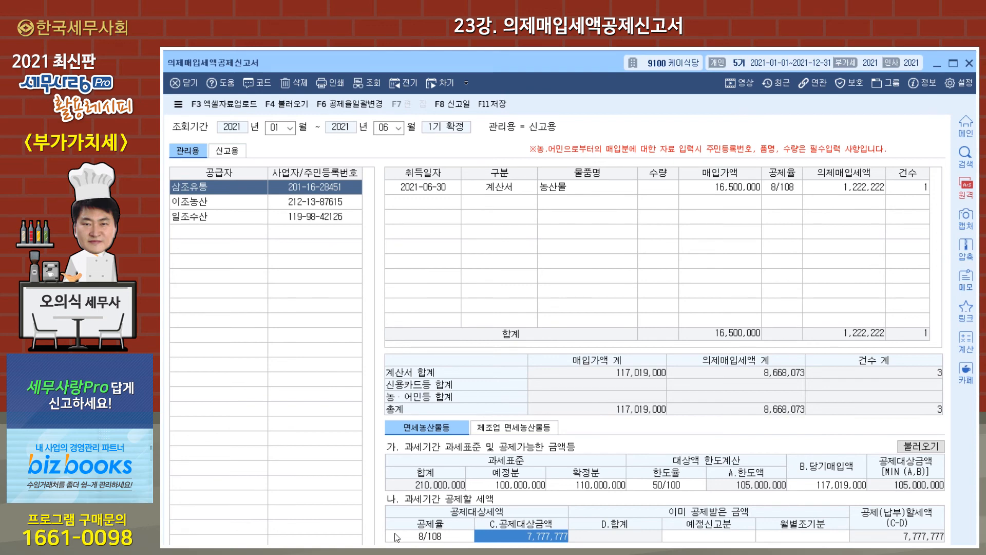
left_click(565, 485)
left_click(539, 485)
left_click(556, 484)
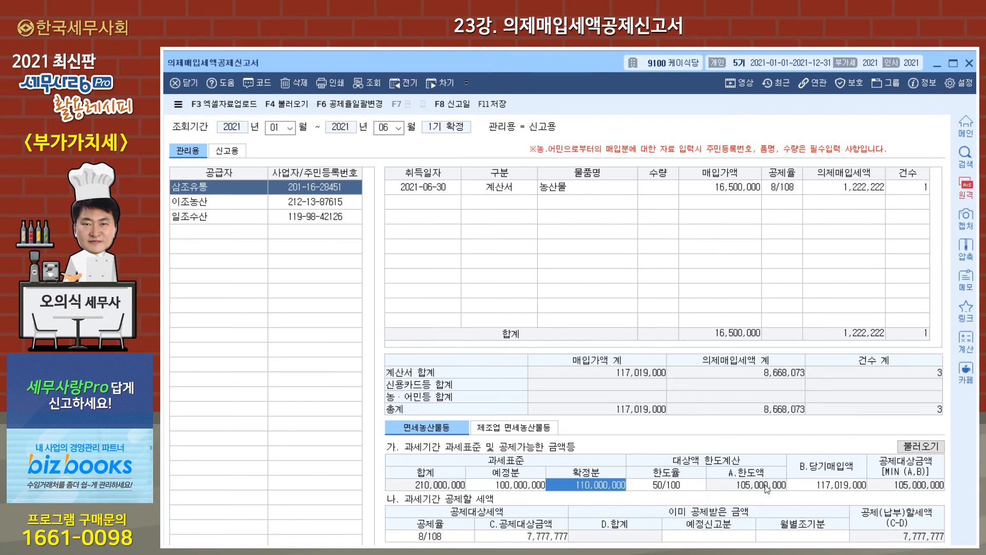
left_click(840, 485)
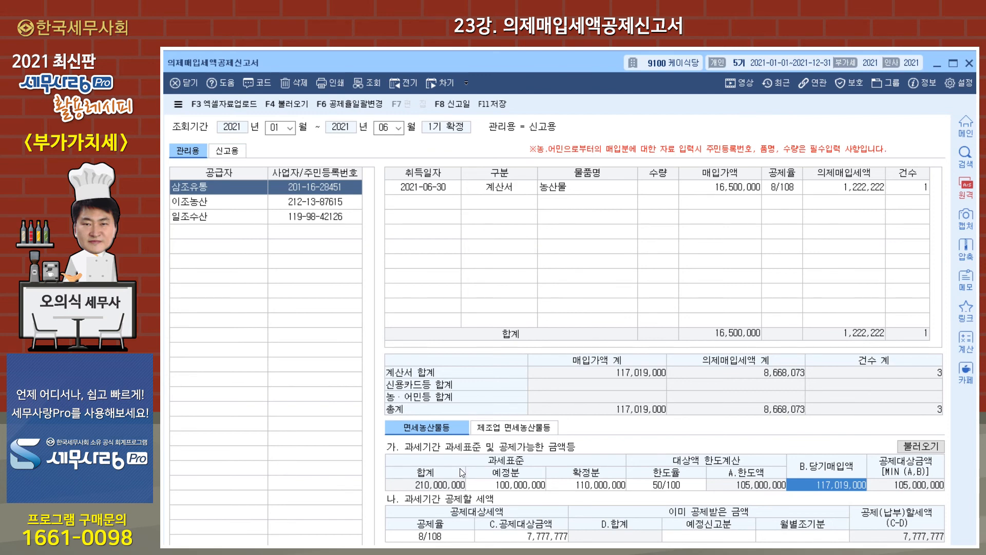
left_click(539, 484)
left_click(585, 486)
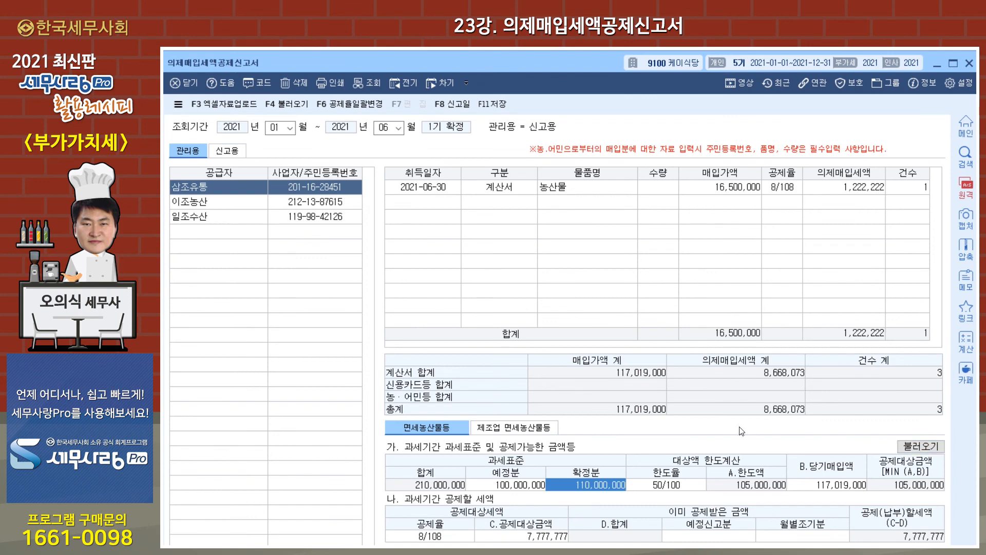
- Save the modified 의제매입세액공제신고서 and return to the main menu
left_click(497, 108)
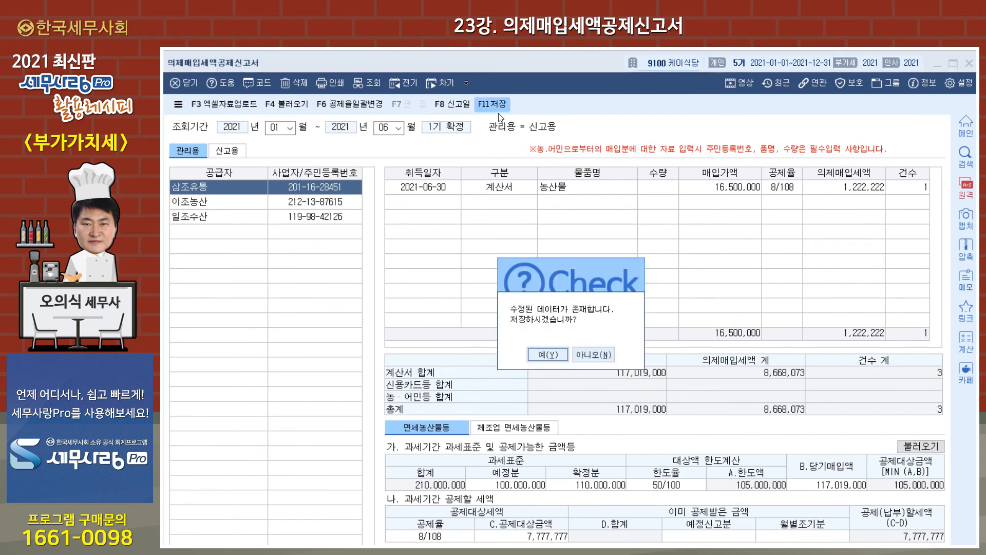
left_click(549, 356)
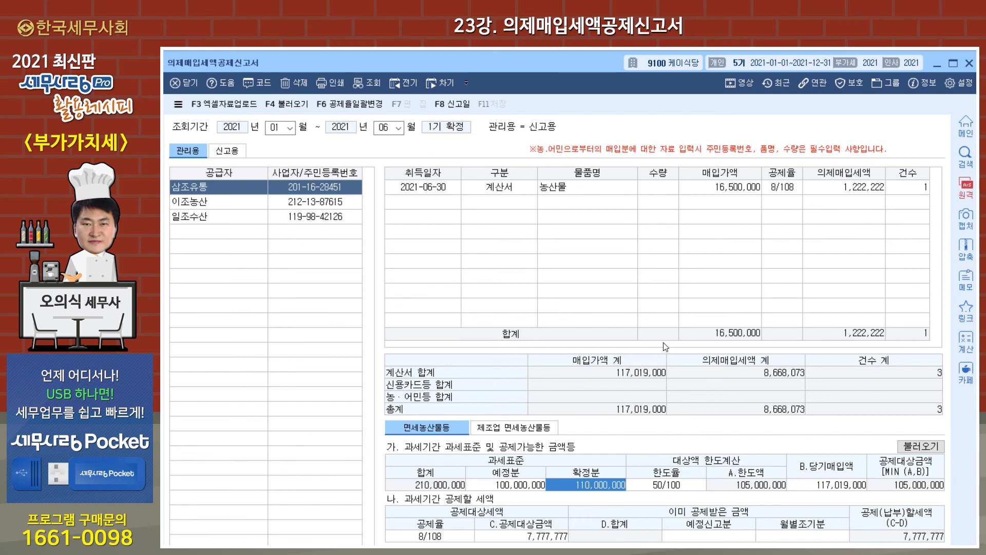
key("Escape")
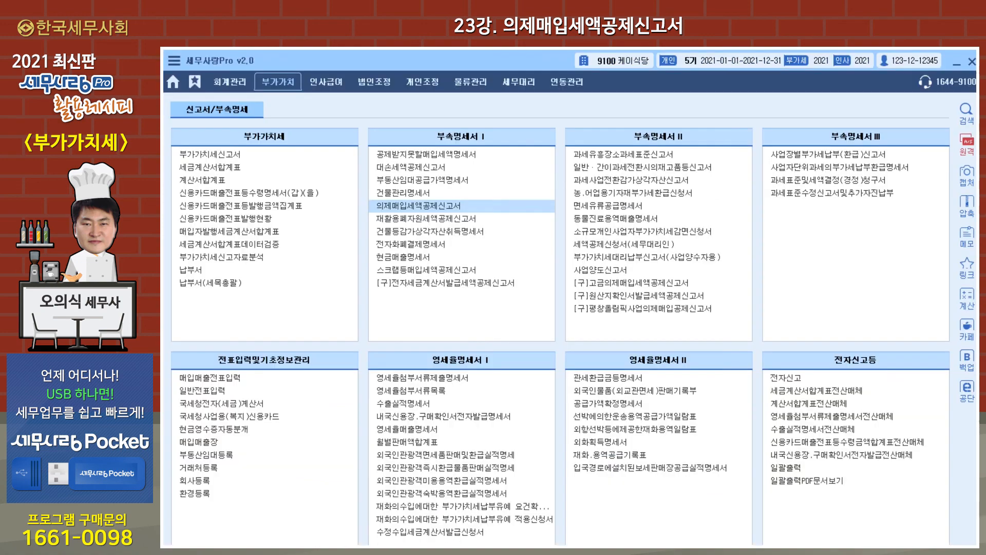
- Open the 부가가치세신고서 and load the period from April 1 to June 30, 2021
left_click(235, 155)
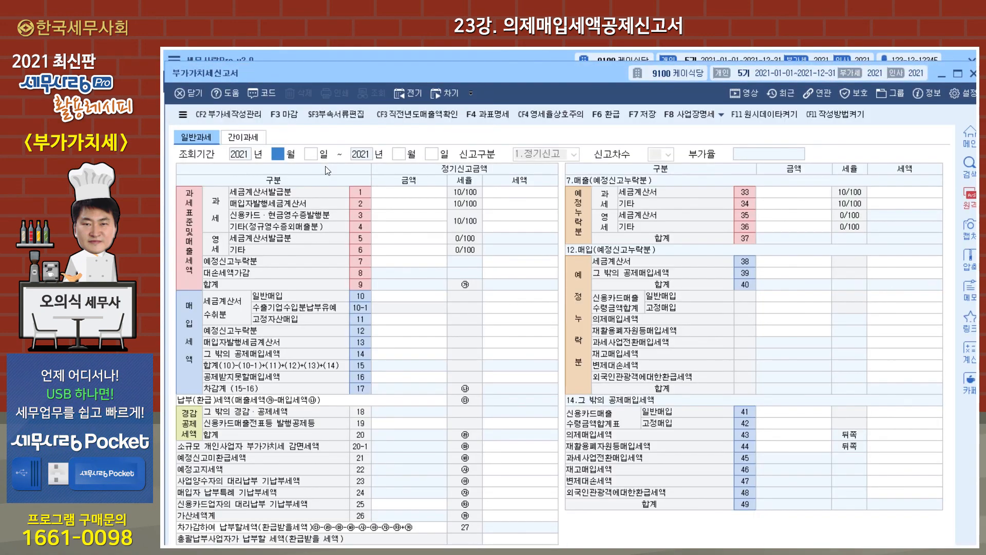
type("4")
key("Return")
key("Return")
key("Return")
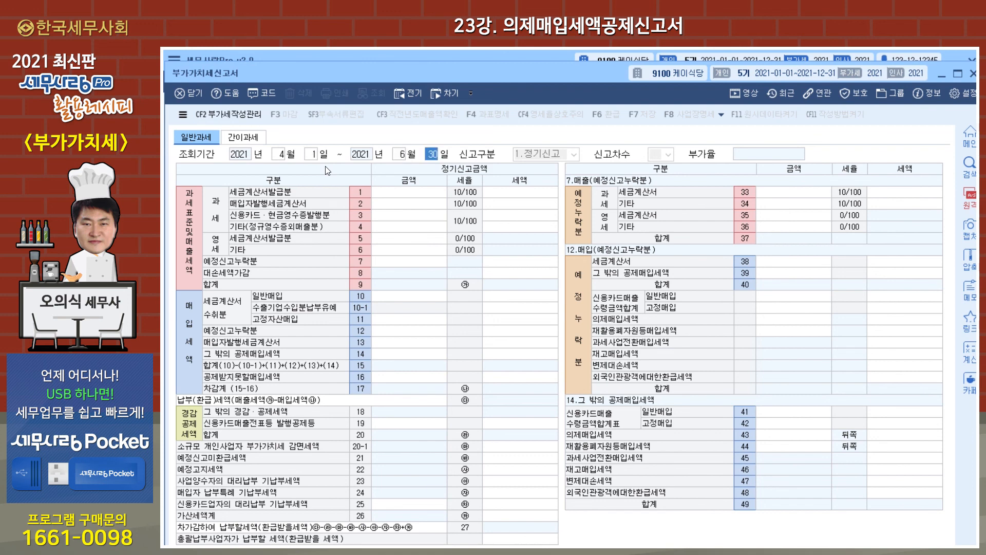
key("Return")
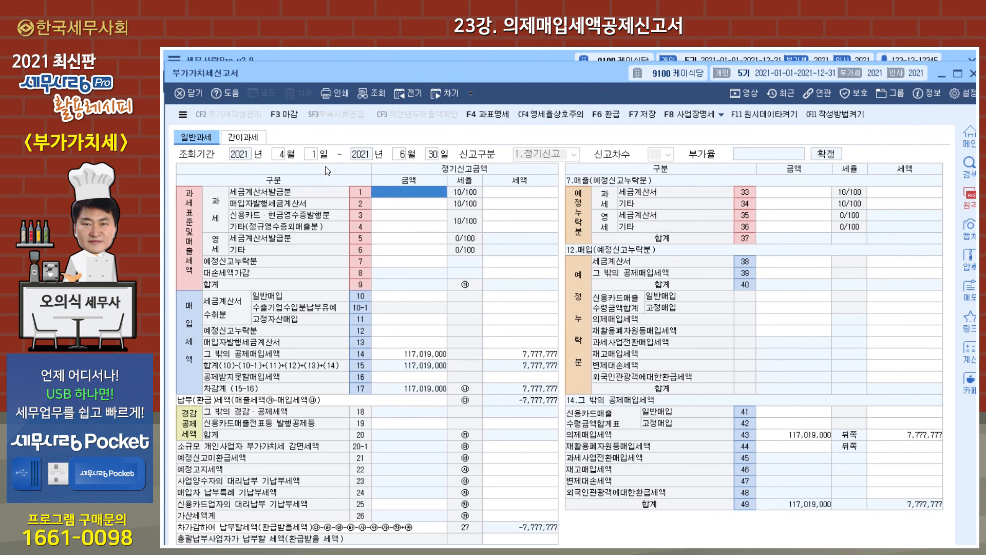
- Compare the 부가가치세신고서's rows 14 and 43 with the deemed input tax report's C.공제대상금액, and return to the report
left_click(409, 354)
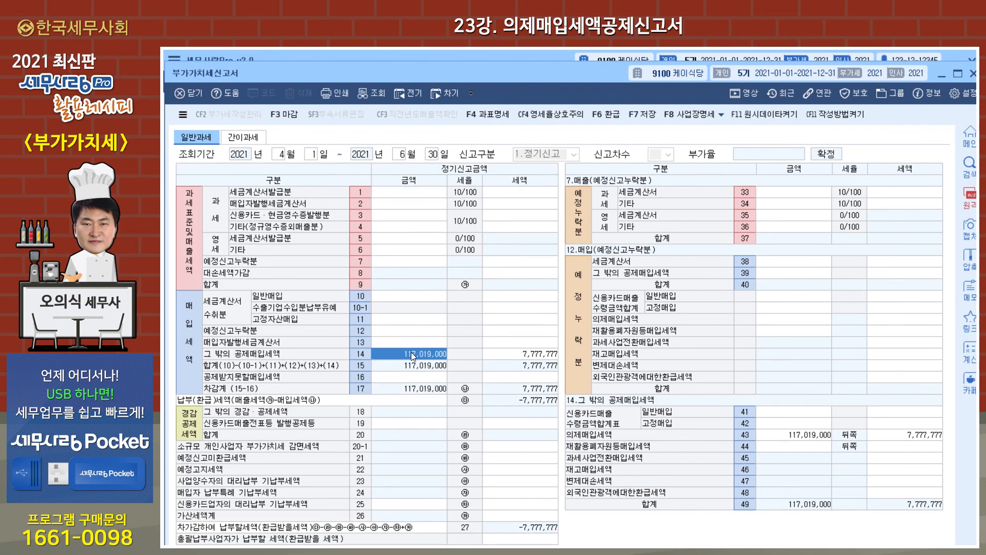
left_click(818, 438)
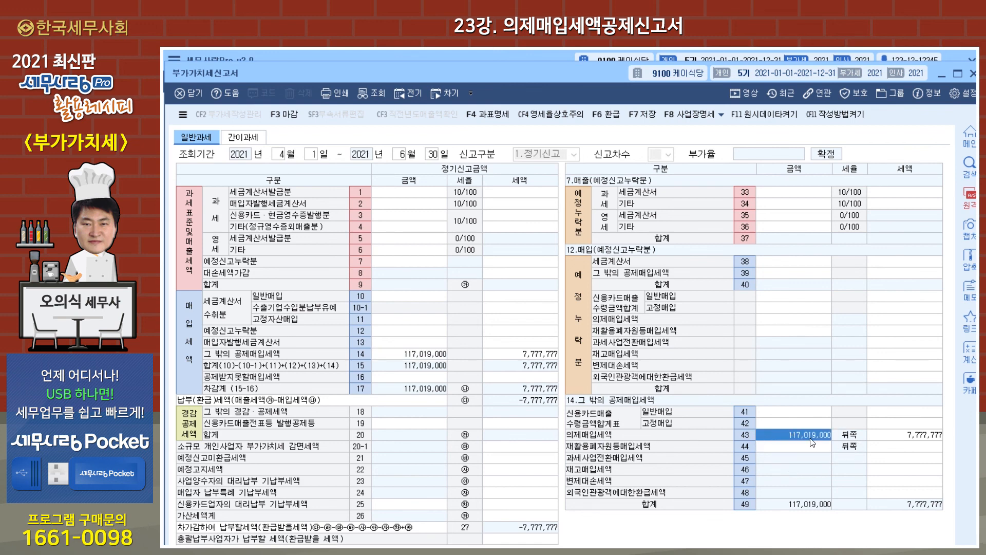
left_click(912, 437)
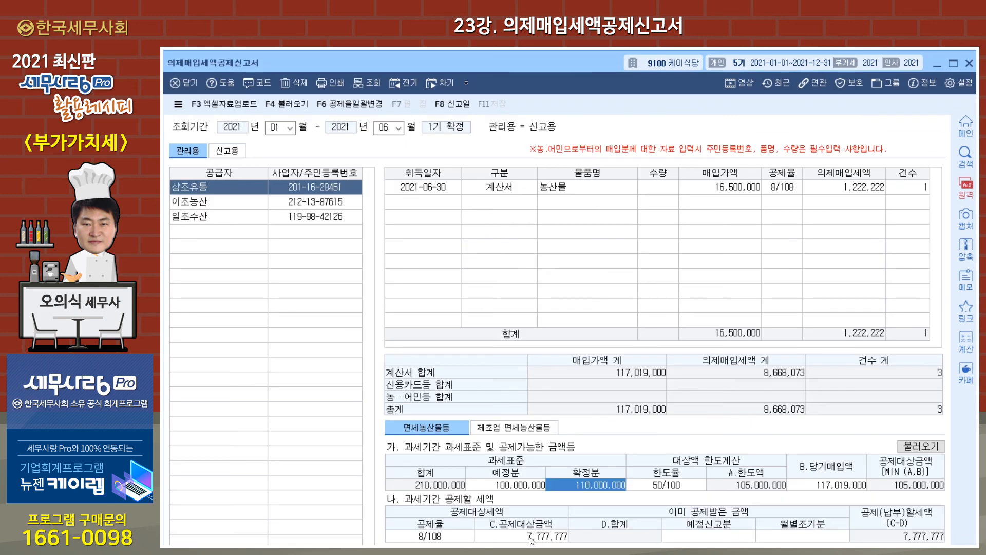
left_click(531, 539)
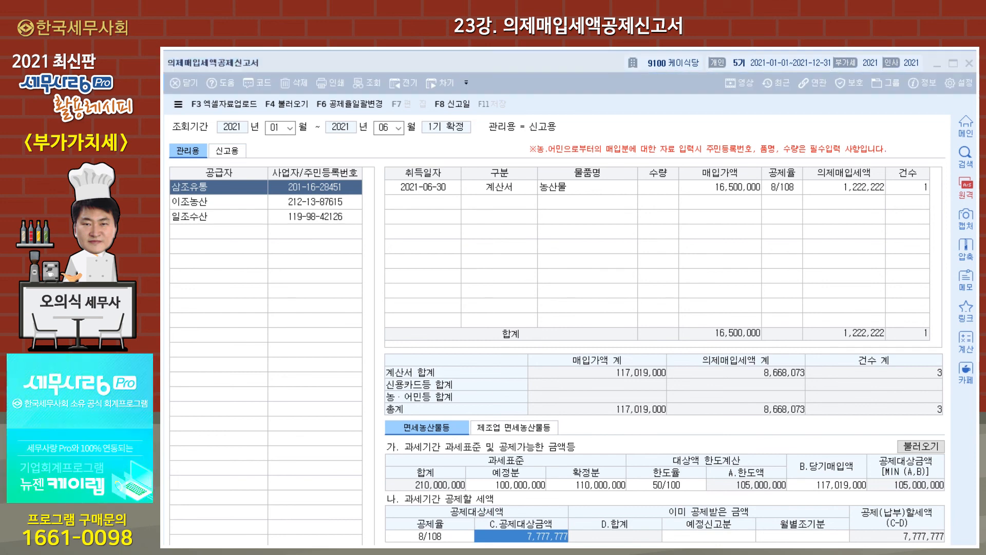
key("alt+Tab")
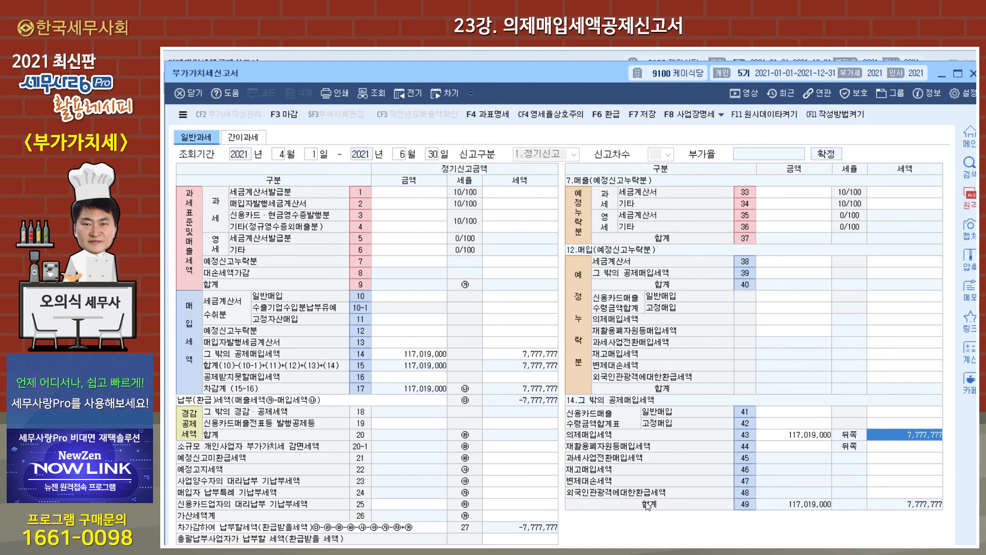
key("Escape")
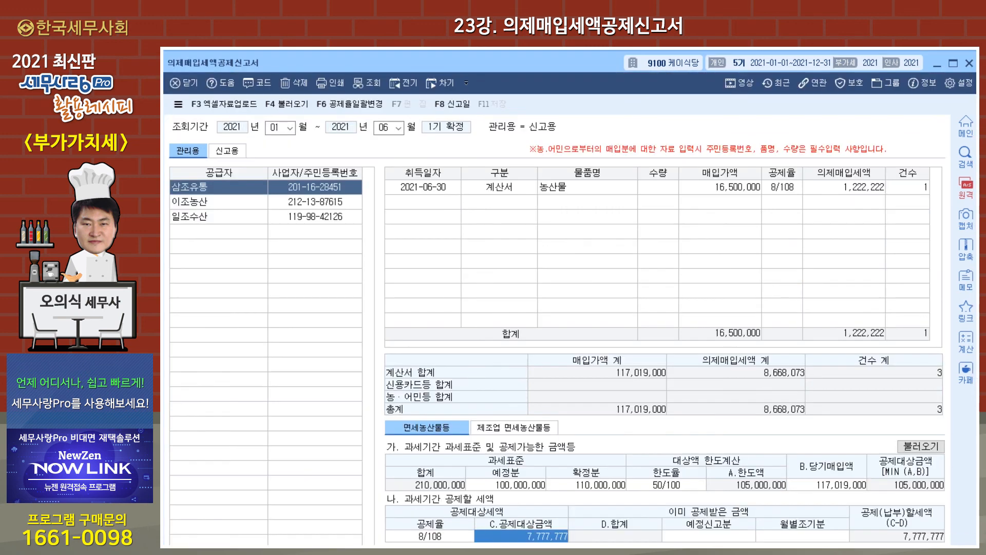